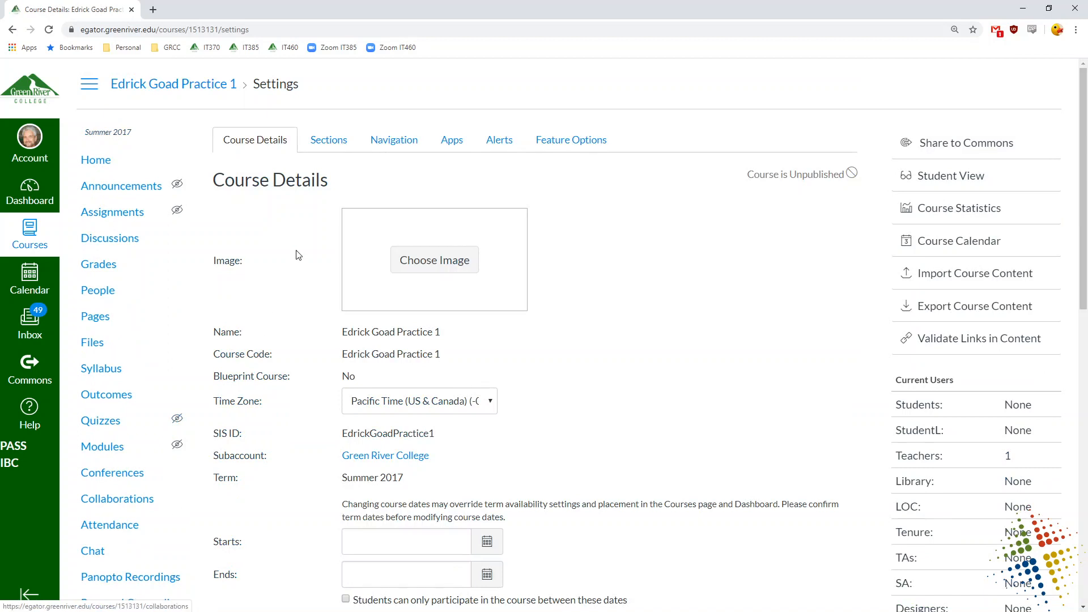
# Disable Panopto Recordings in the course navigation settings and move it back among the enabled items below Personal Counseling
pyautogui.click(398, 142)
pyautogui.scroll(-6, 505, 284)
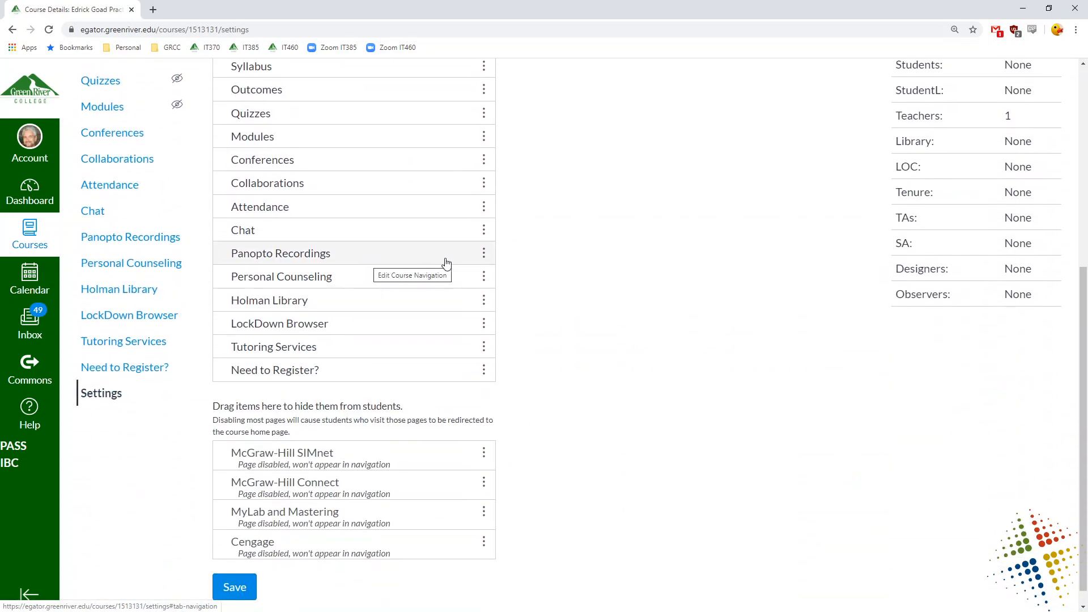
pyautogui.click(483, 254)
pyautogui.click(460, 291)
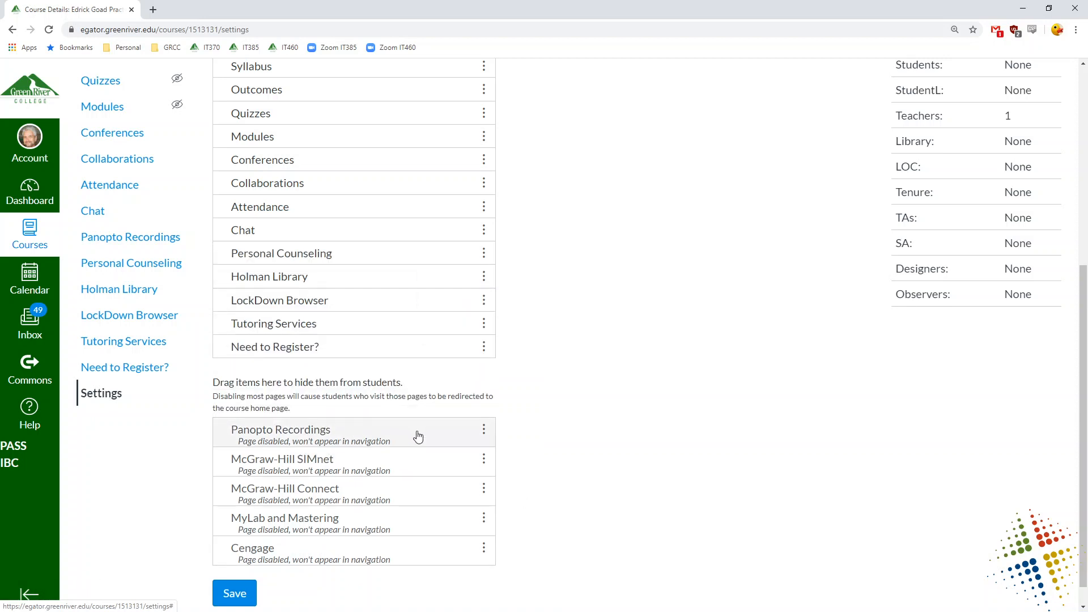
pyautogui.moveTo(415, 435); pyautogui.dragTo(423, 272)
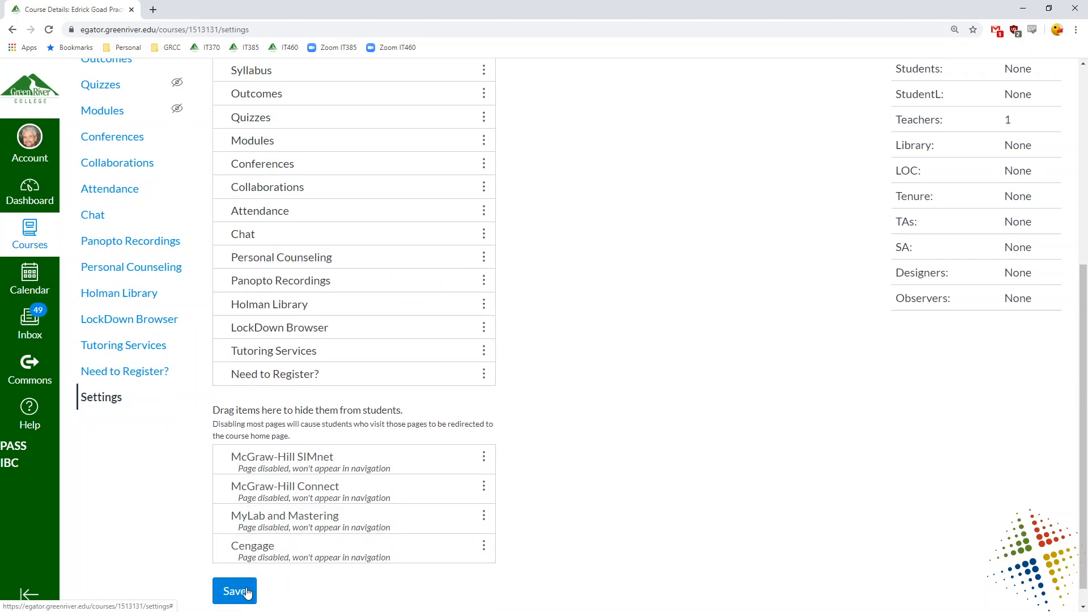
# Open the course's Panopto Recordings and bring up the options for recording a new session, without launching Panopto Recorder
pyautogui.click(164, 242)
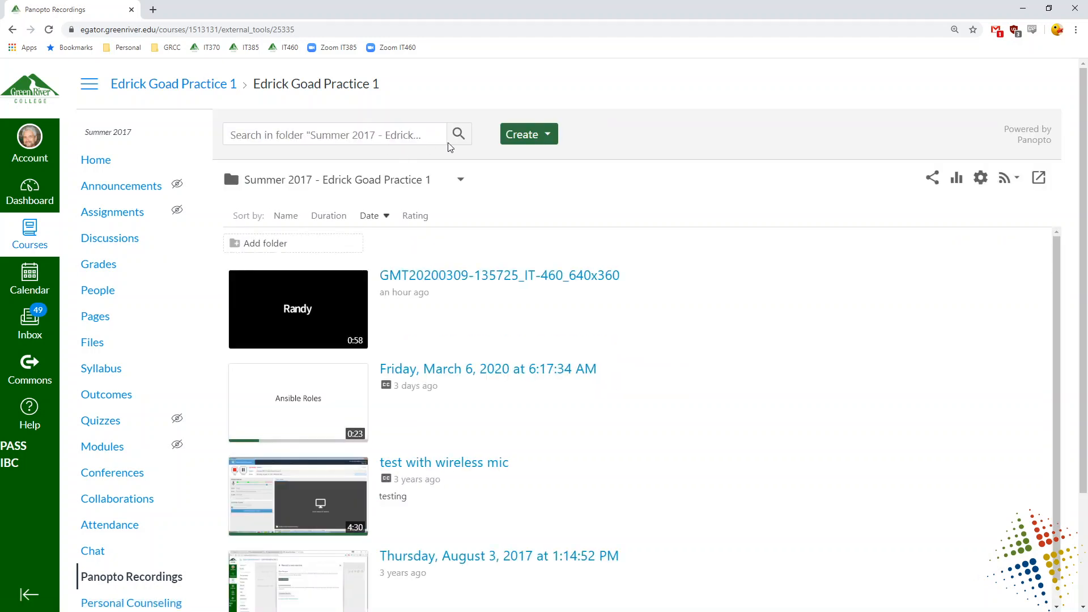
pyautogui.click(547, 137)
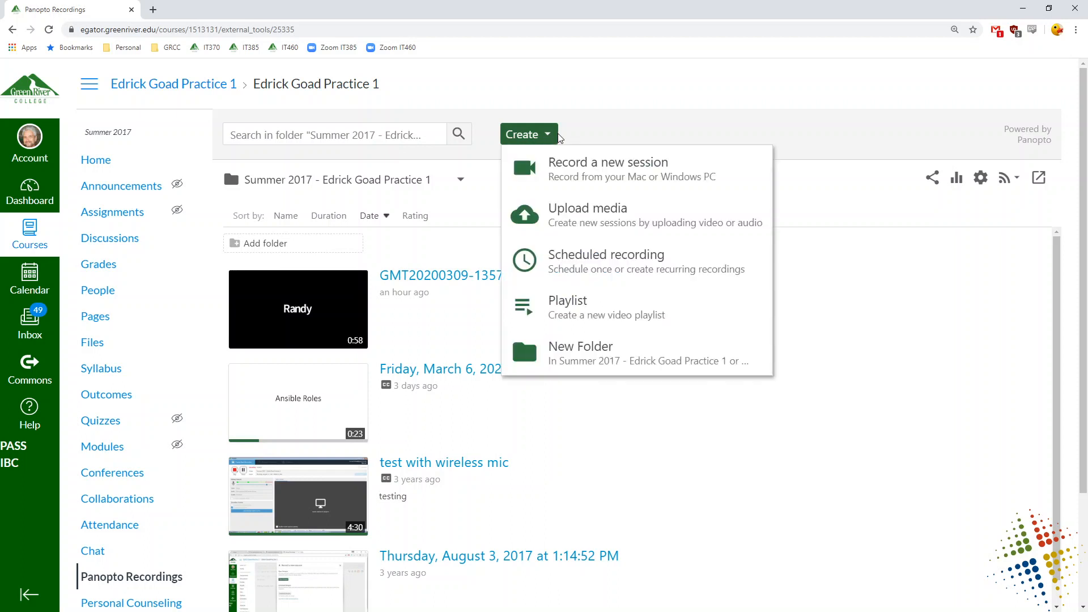
pyautogui.click(626, 176)
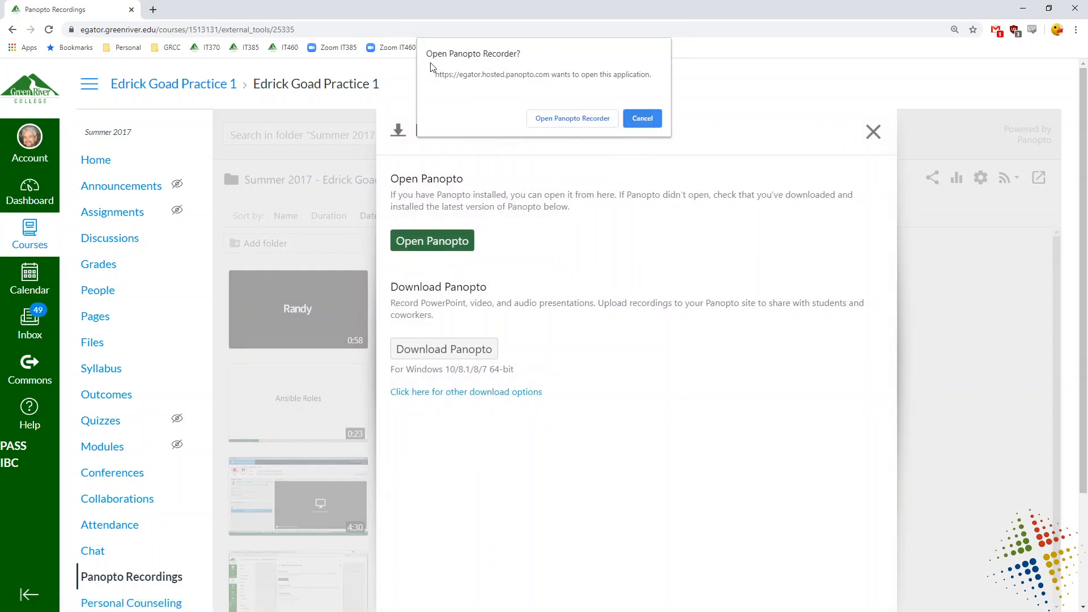
pyautogui.click(647, 121)
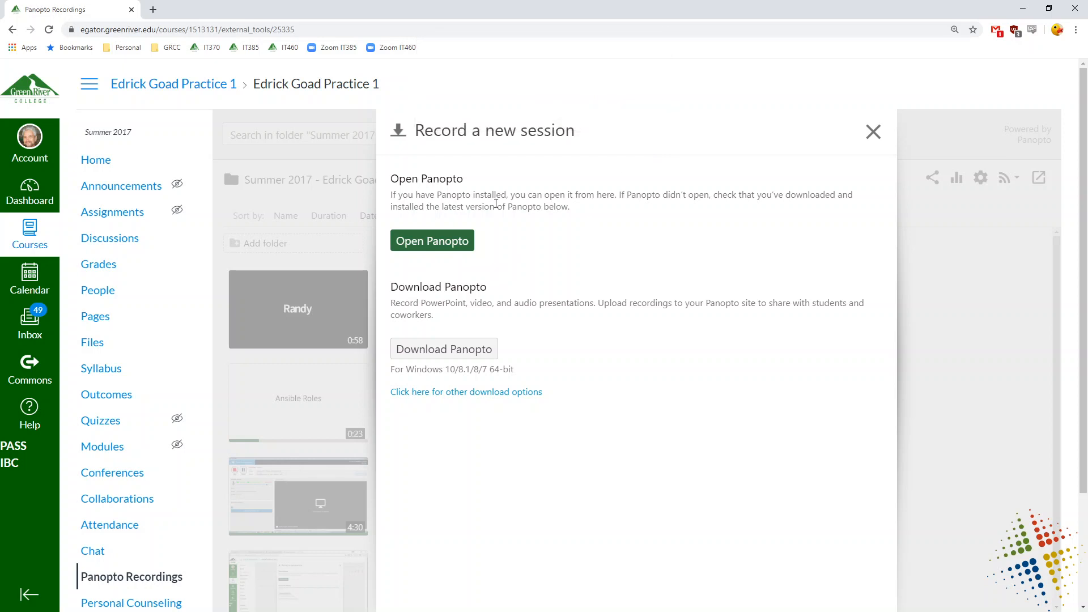
pyautogui.moveTo(402, 134); pyautogui.dragTo(685, 144)
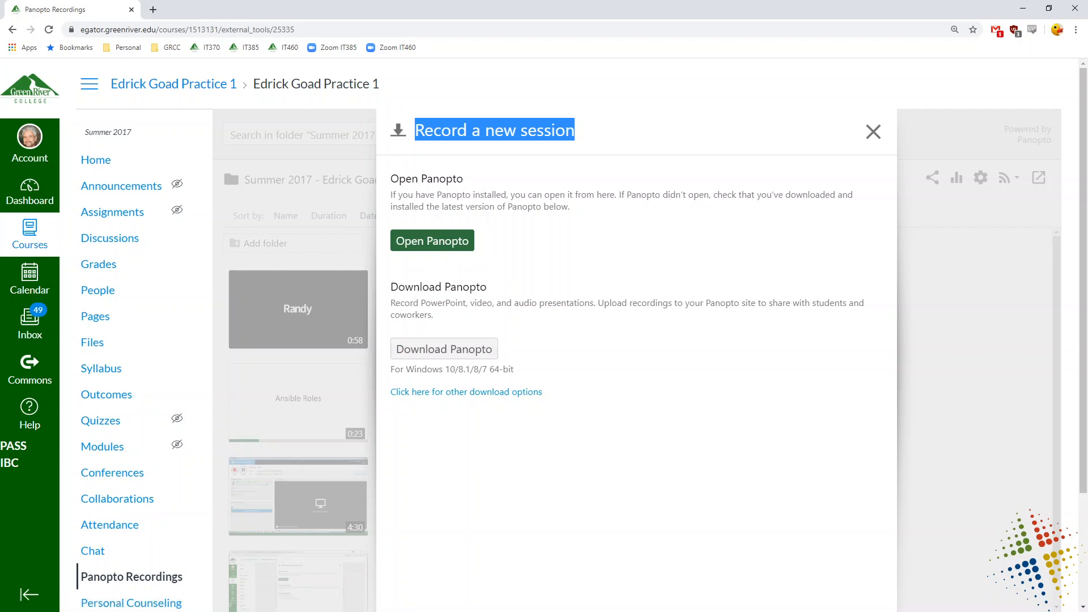
# Download and run the 64-bit Panopto installer as far as its destination folder and web server settings, and cancel the setup
pyautogui.click(486, 359)
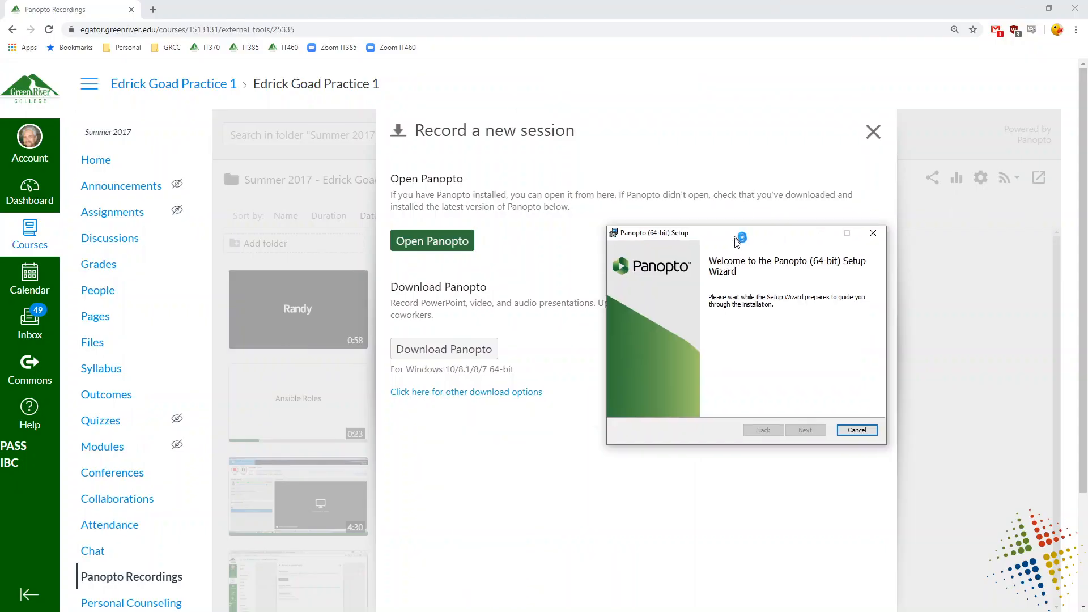
pyautogui.press('Return')
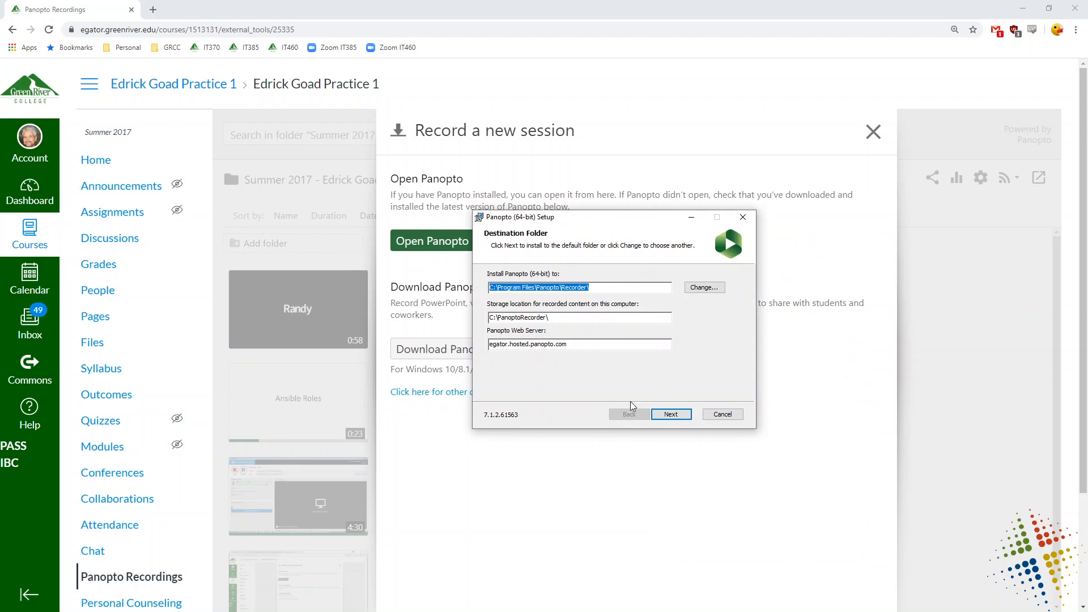
pyautogui.doubleClick(589, 344)
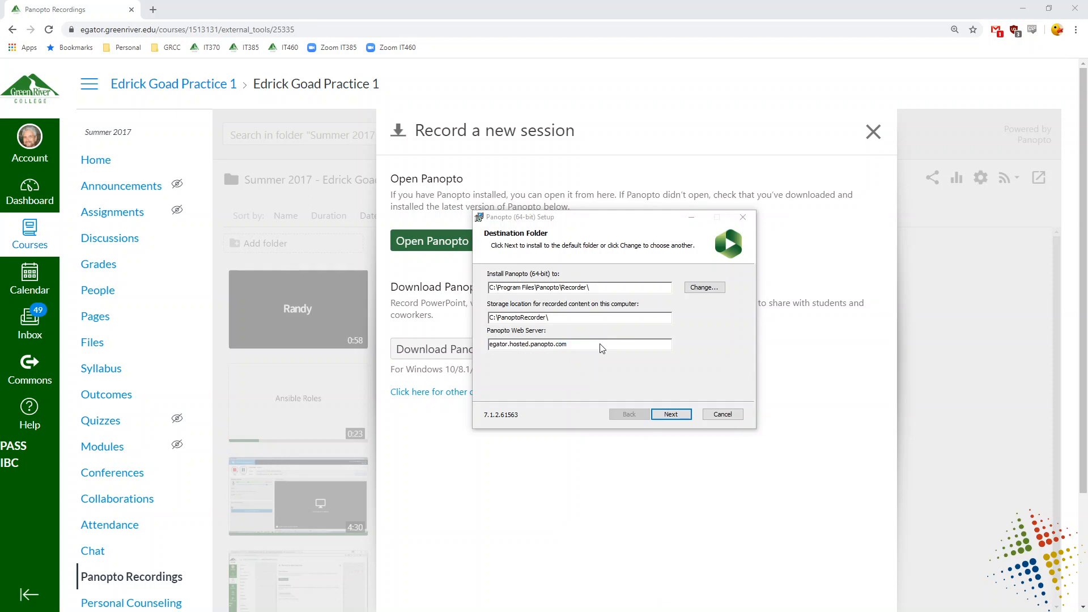
pyautogui.click(738, 414)
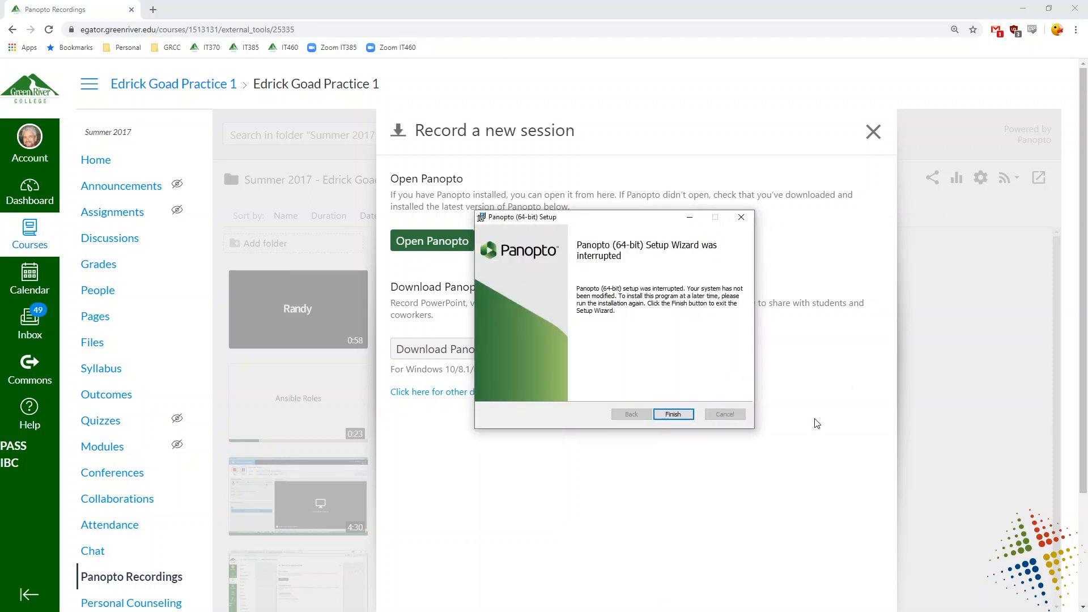
pyautogui.click(671, 415)
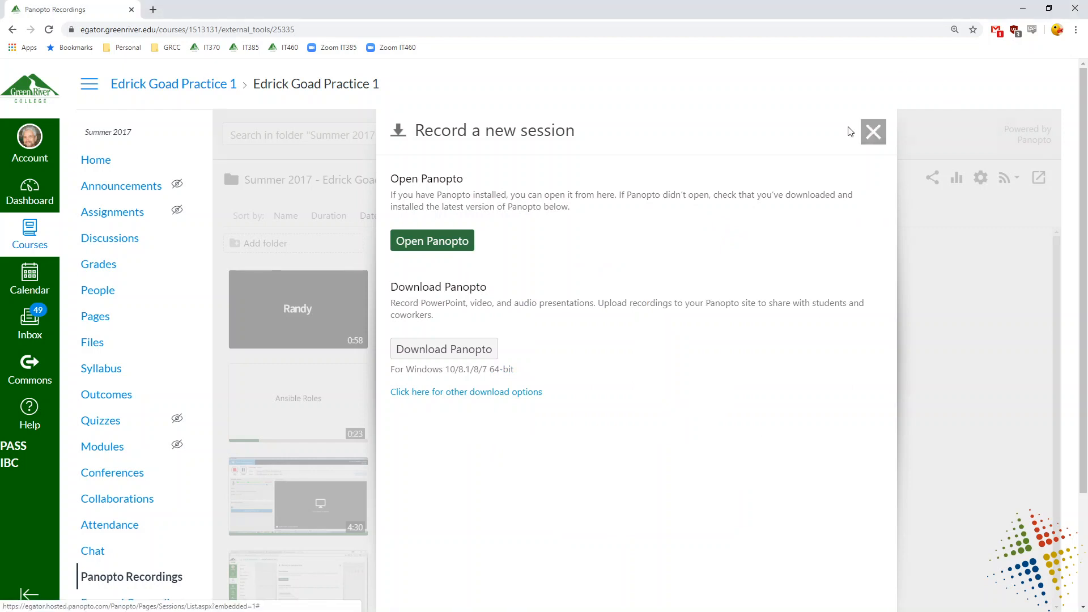
pyautogui.click(873, 132)
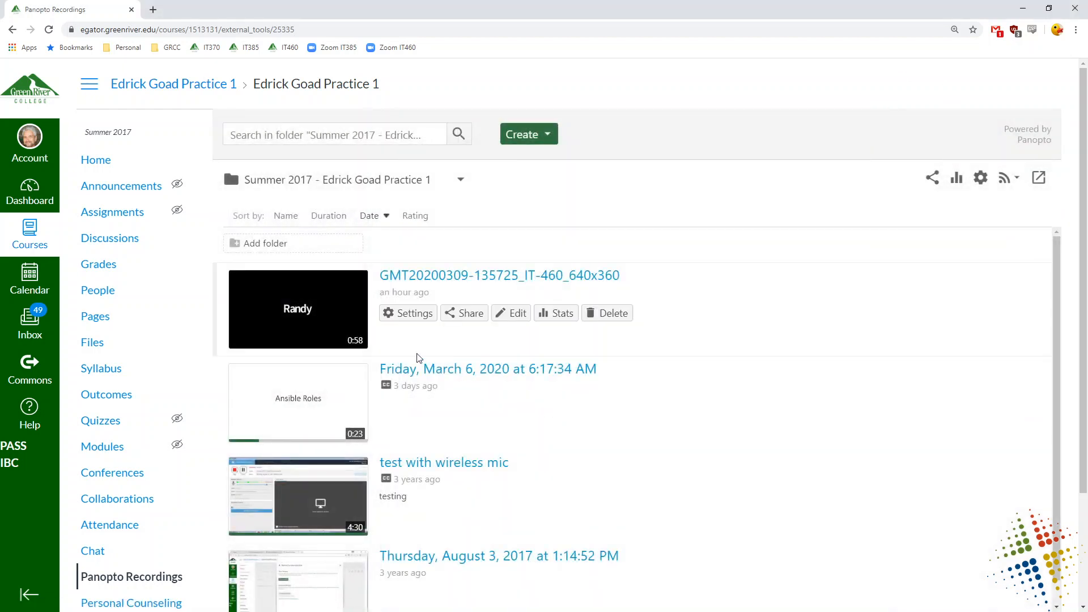
# Launch Panopto Recorder for a new session in the course folder and add the main screen as a secondary capture source
pyautogui.click(540, 138)
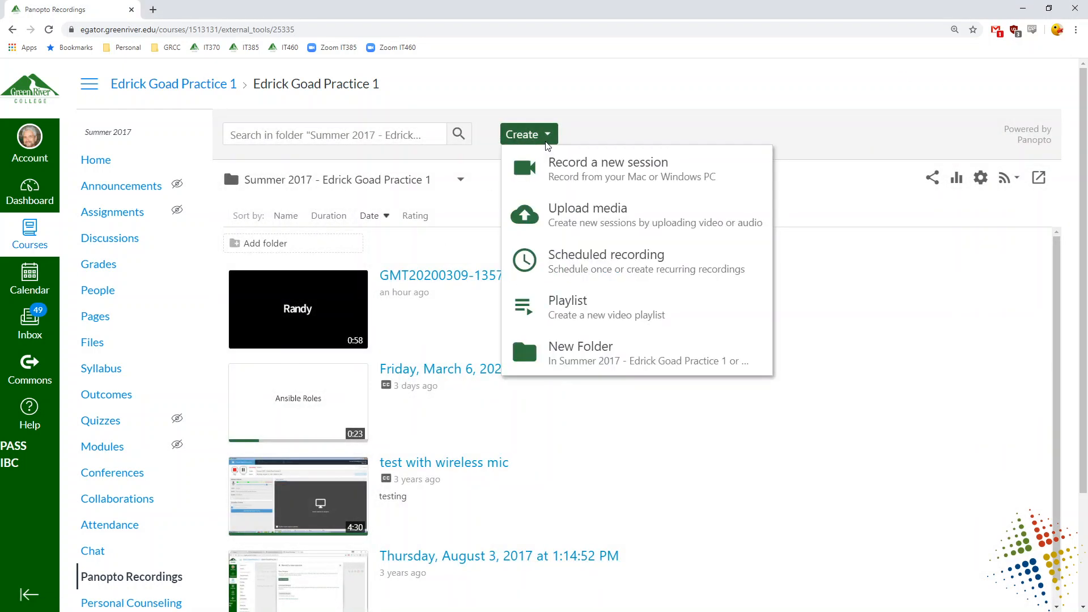
pyautogui.click(591, 179)
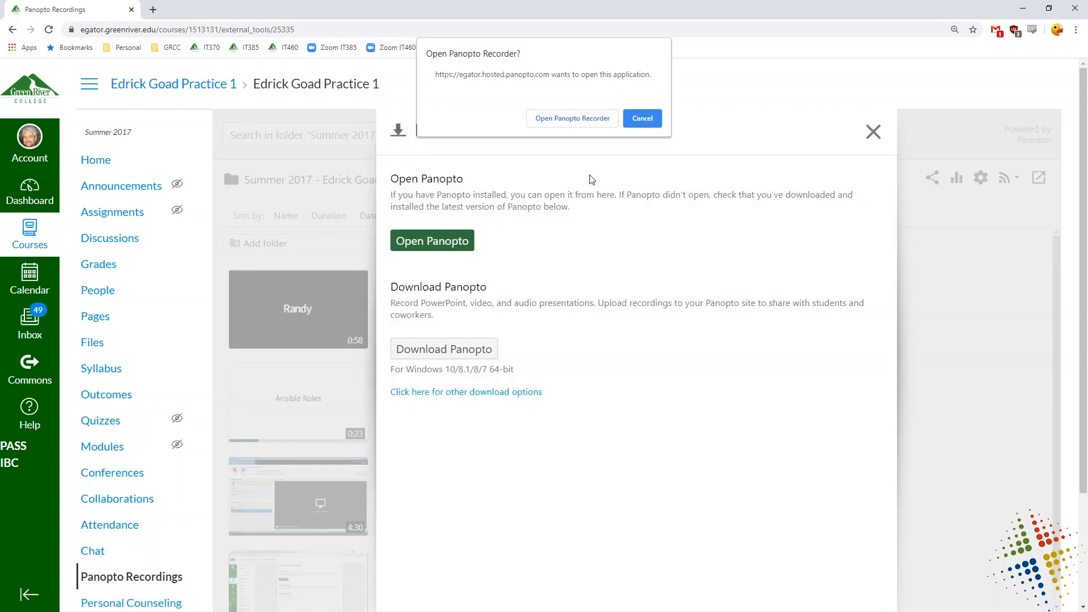
pyautogui.click(557, 120)
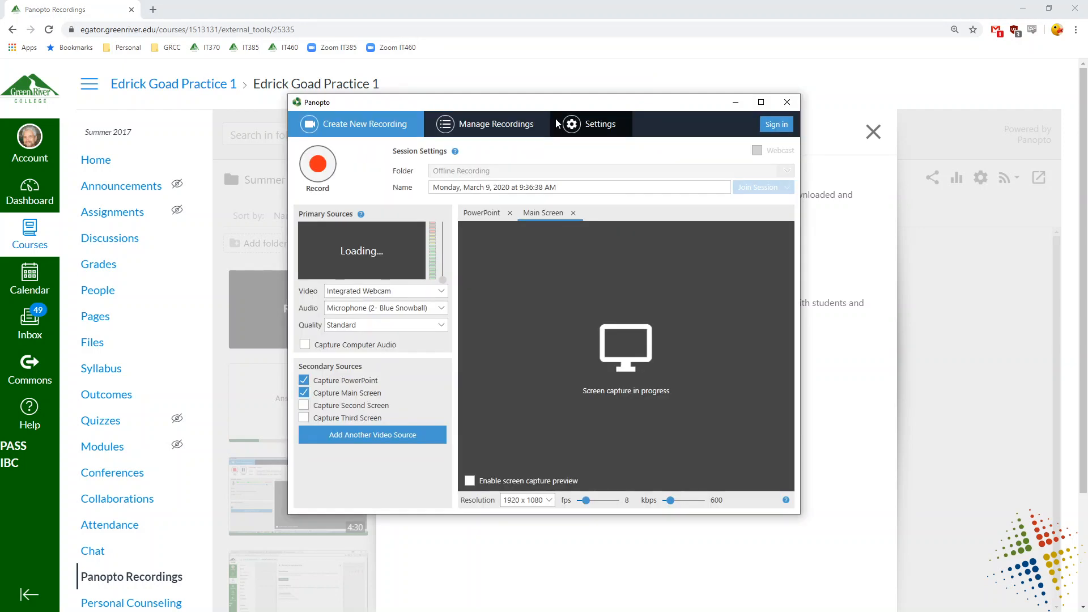
pyautogui.moveTo(576, 103); pyautogui.dragTo(567, 131)
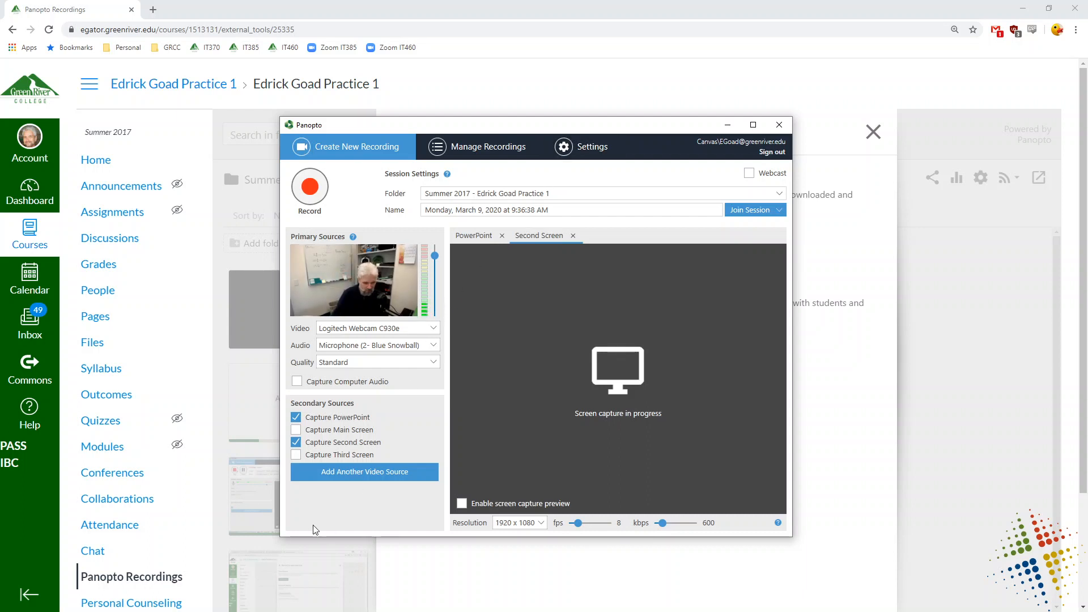
pyautogui.click(364, 432)
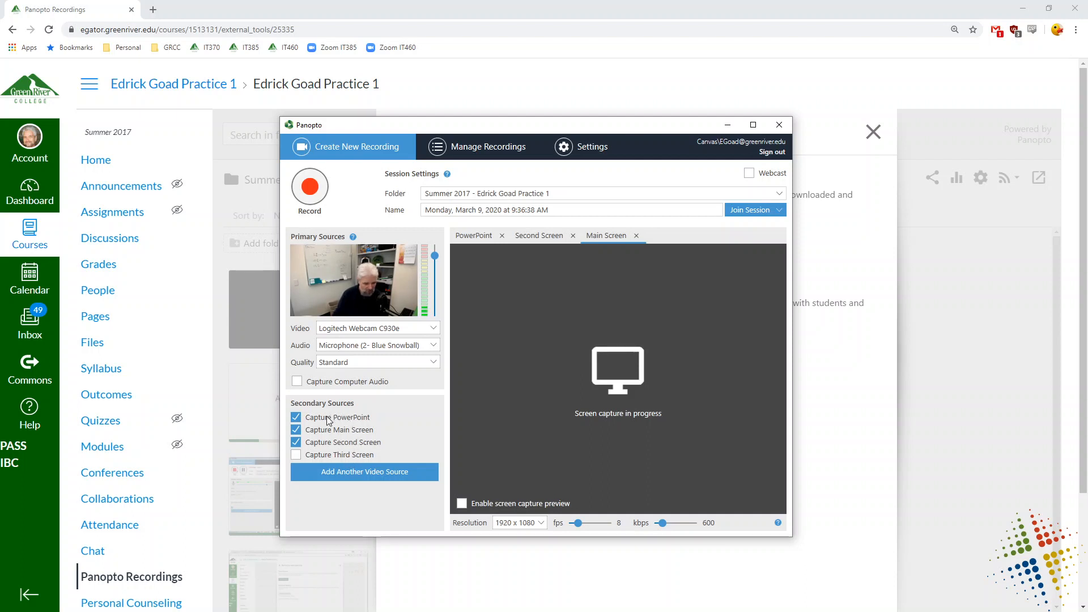
pyautogui.click(368, 472)
pyautogui.click(389, 470)
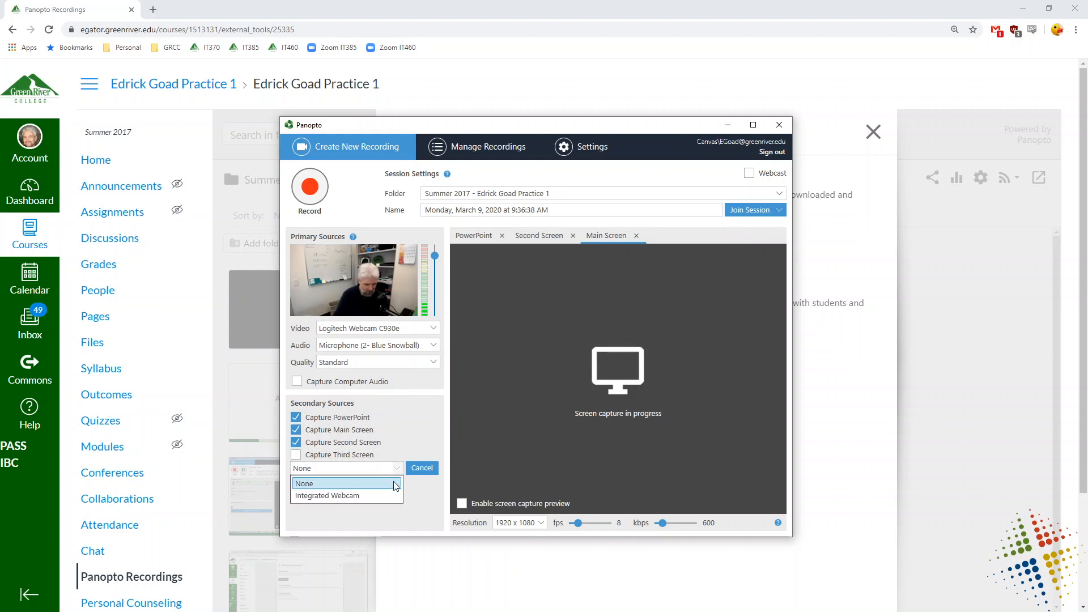
pyautogui.click(439, 498)
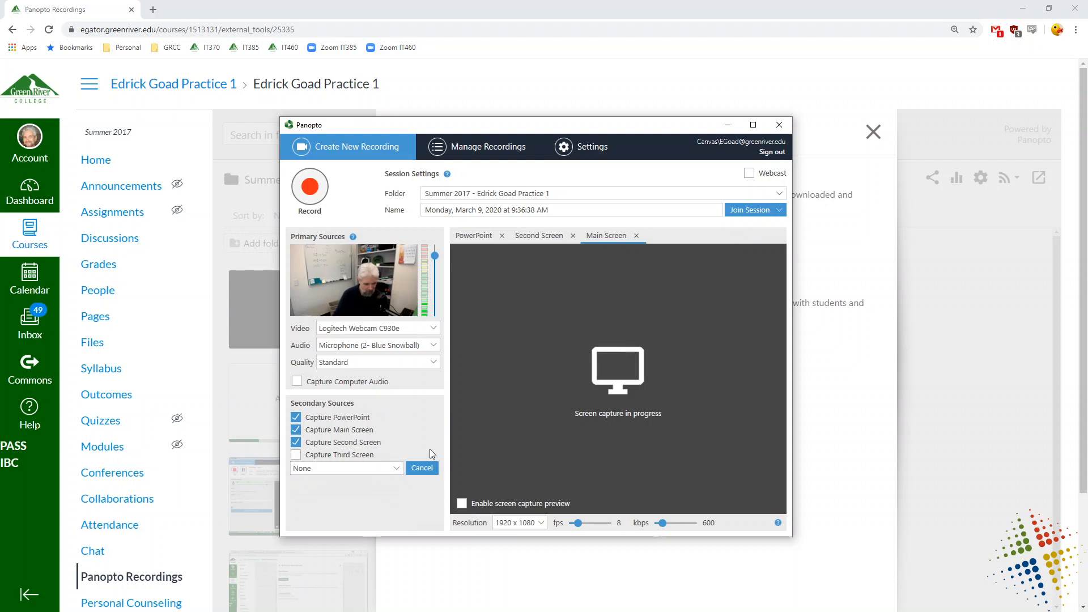
pyautogui.click(430, 467)
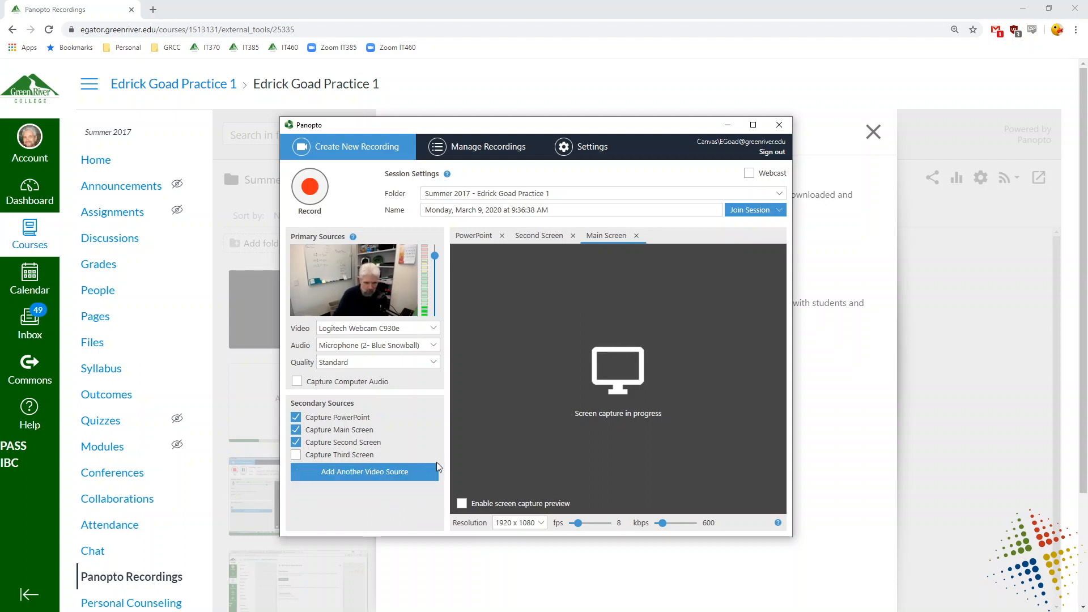
# Enable the screen capture preview and review the folders available for the session, keeping the course's practice folder
pyautogui.click(461, 504)
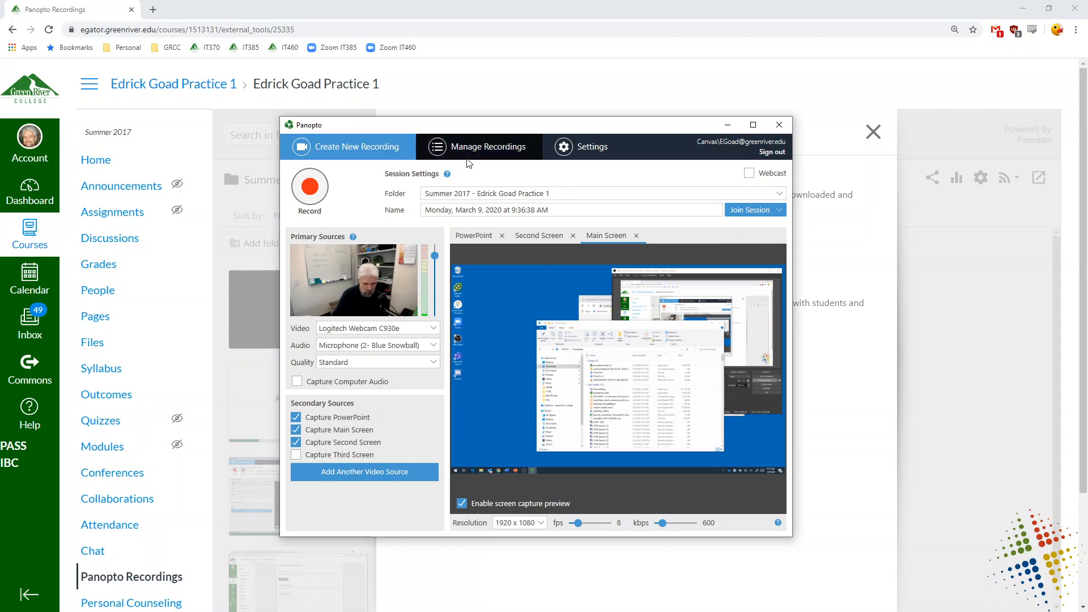
pyautogui.click(563, 193)
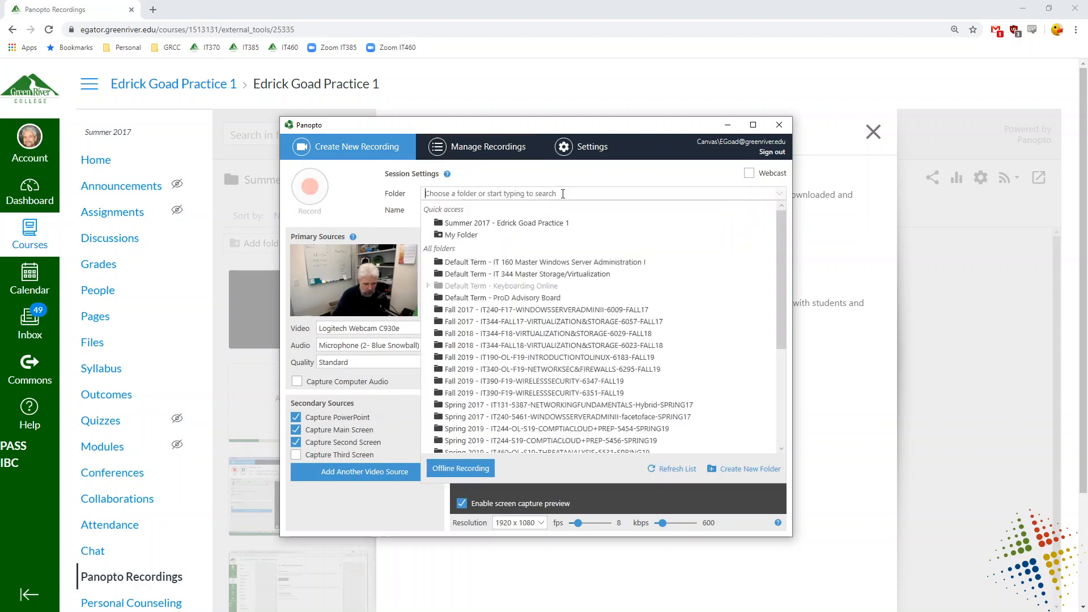
pyautogui.click(486, 193)
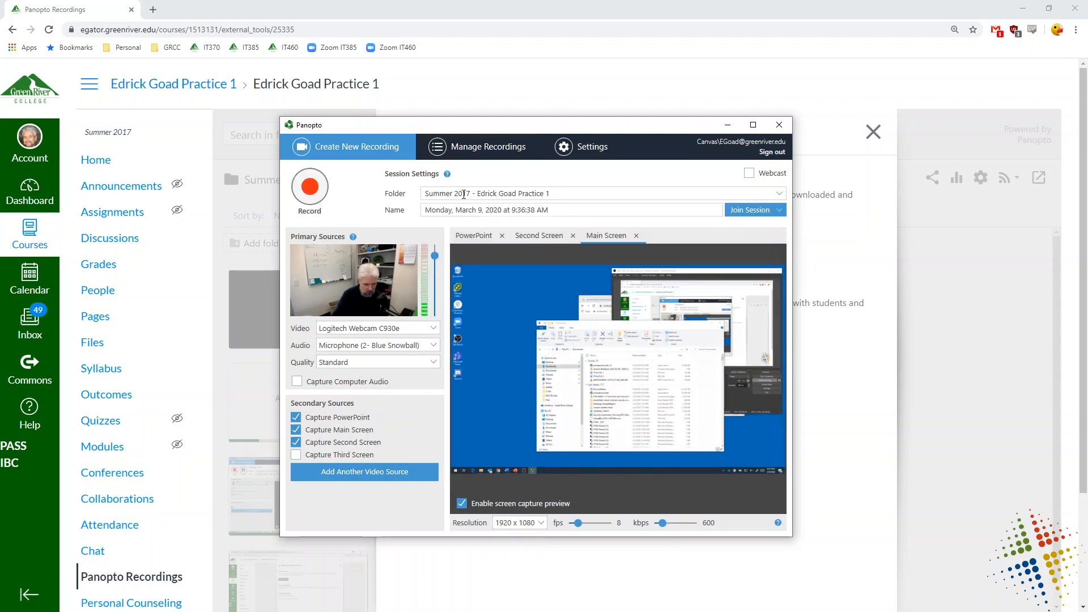
pyautogui.click(556, 194)
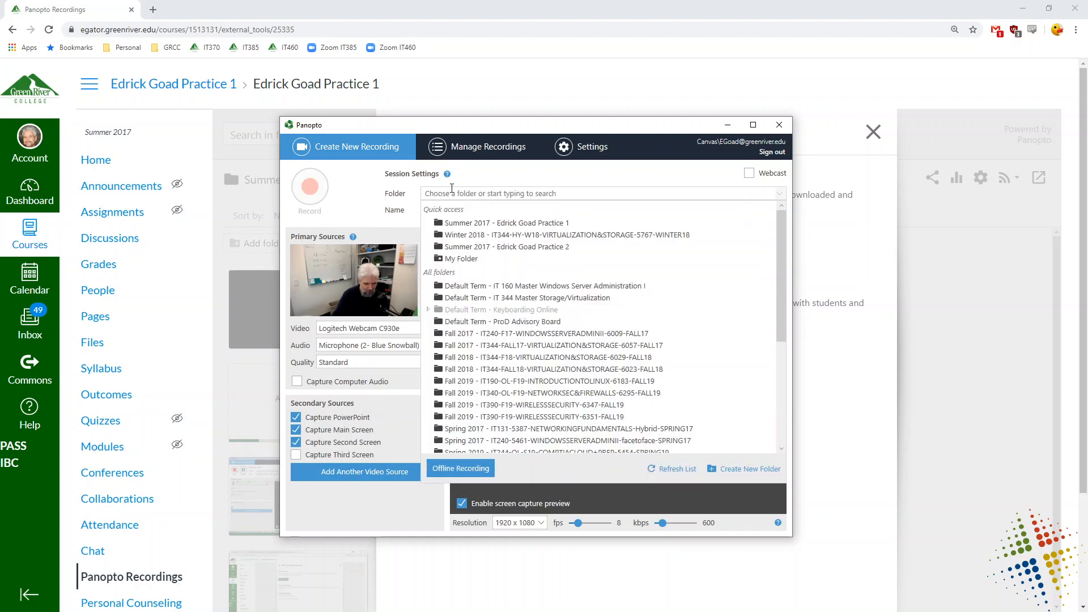
pyautogui.click(514, 179)
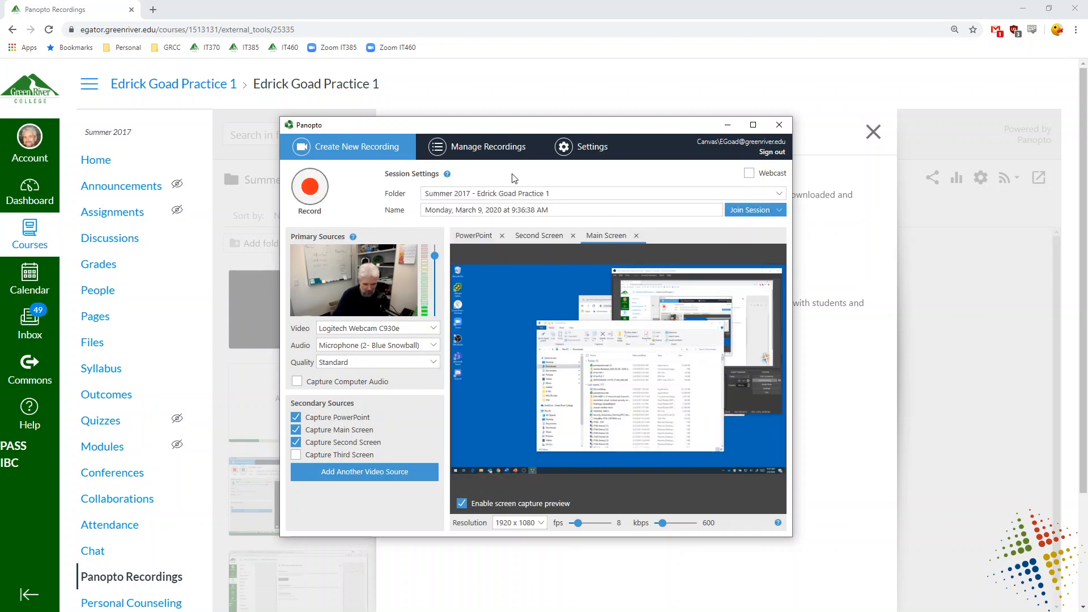
pyautogui.click(780, 192)
pyautogui.moveTo(784, 227)
pyautogui.mouseDown()
pyautogui.moveTo(782, 362)
pyautogui.moveTo(784, 210)
pyautogui.mouseUp()
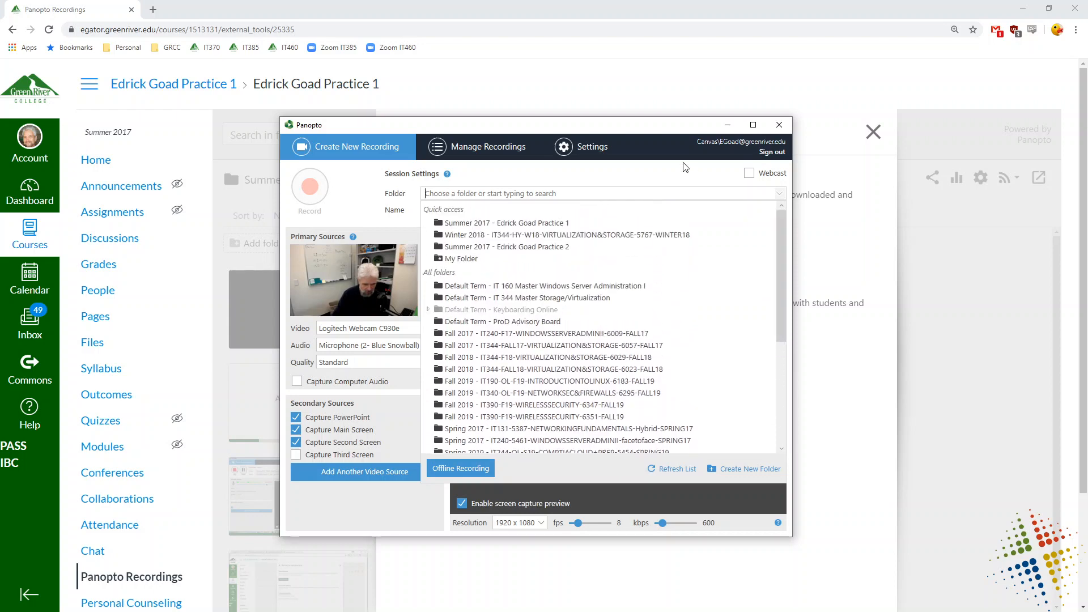
pyautogui.click(664, 172)
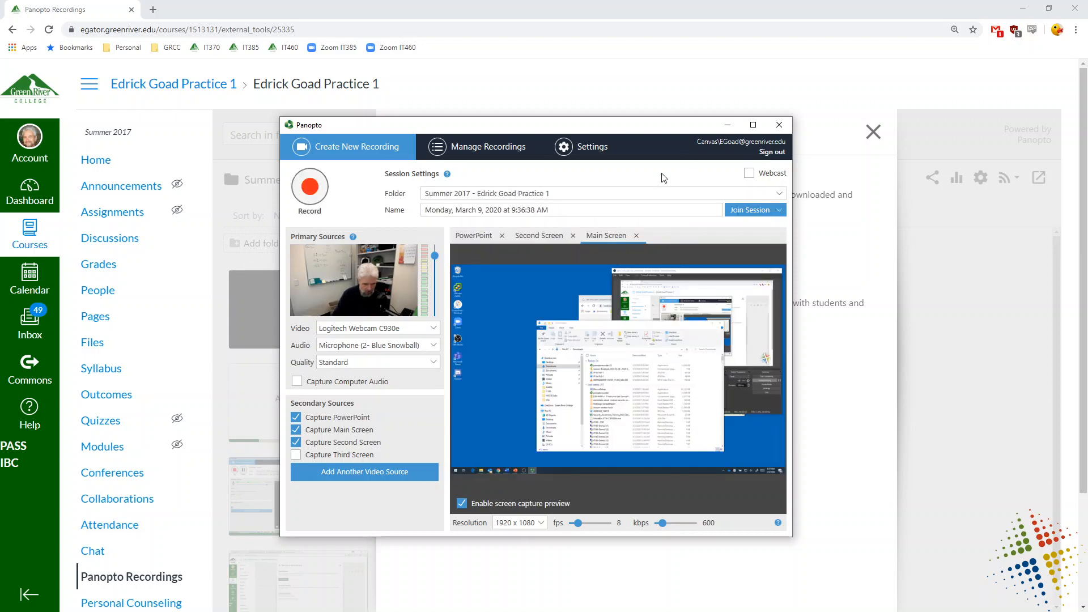
# Make a recording about 10 seconds long and finish it with the session name "test recording"
pyautogui.click(307, 191)
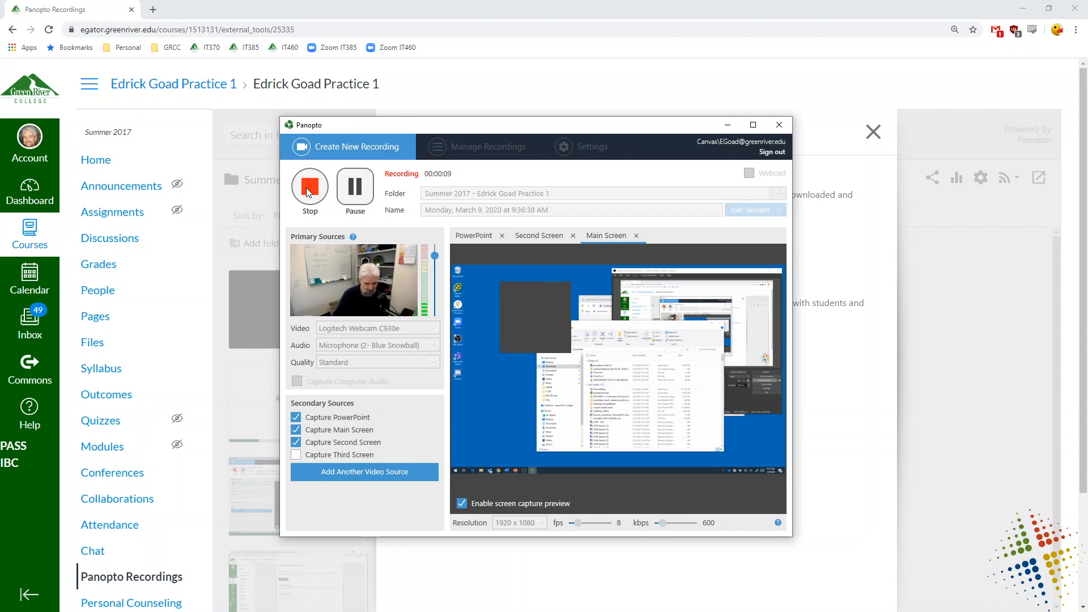
pyautogui.click(306, 190)
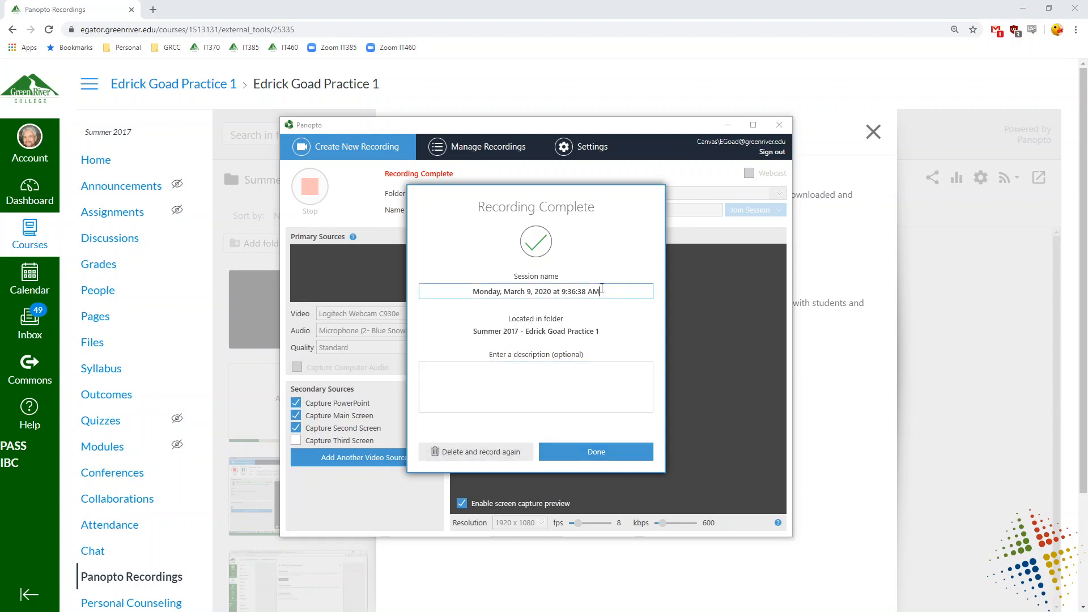
pyautogui.moveTo(605, 291); pyautogui.dragTo(412, 276)
pyautogui.write('test recording')
pyautogui.click(598, 453)
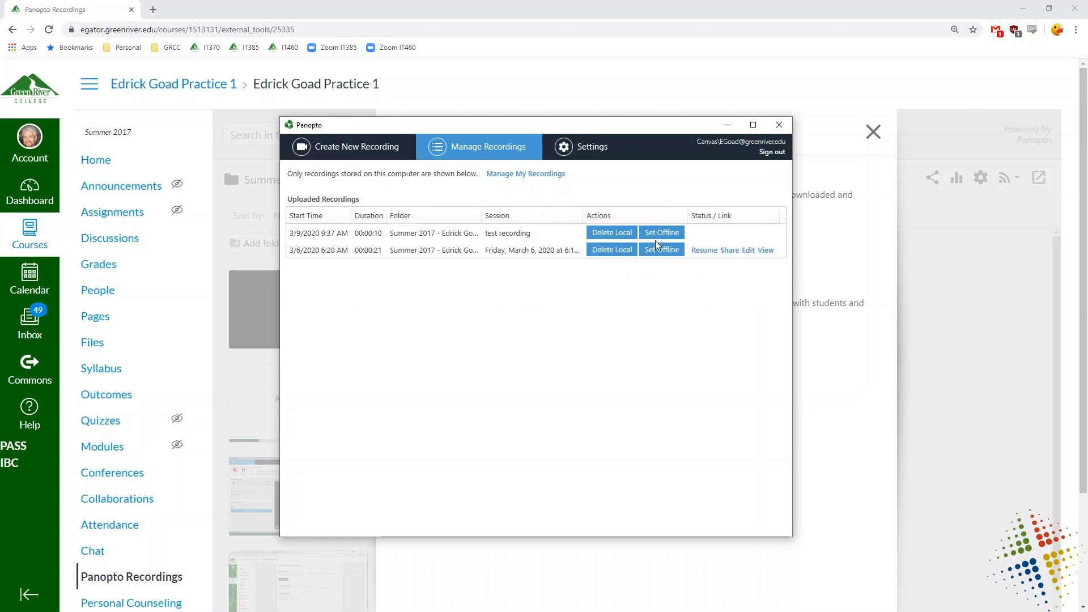
# Return to the course's Panopto recordings list, reload it, and check the processing status of "test recording"
pyautogui.click(690, 72)
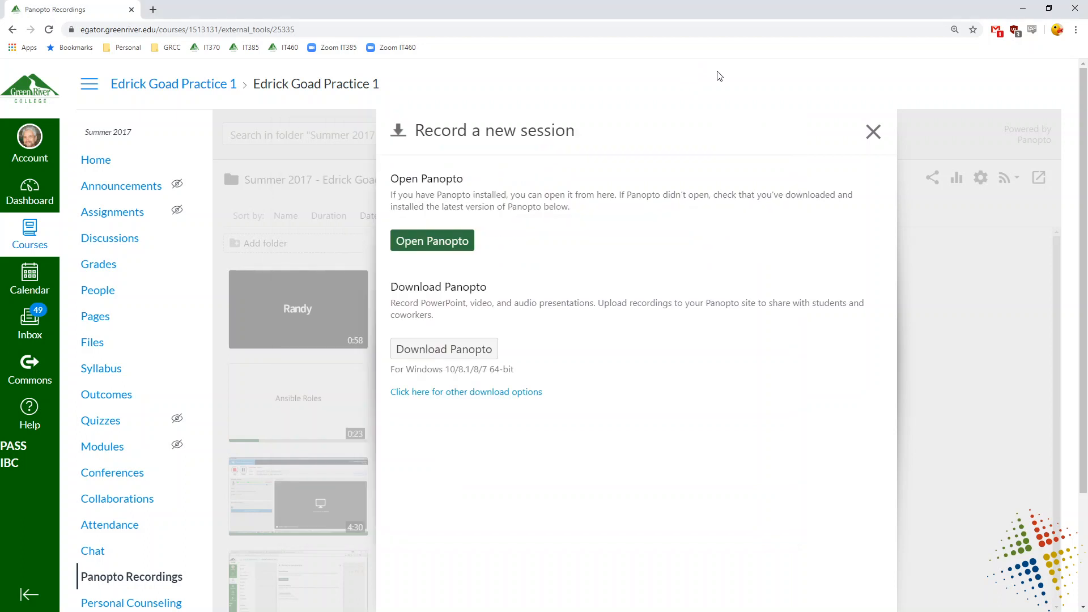
pyautogui.click(872, 131)
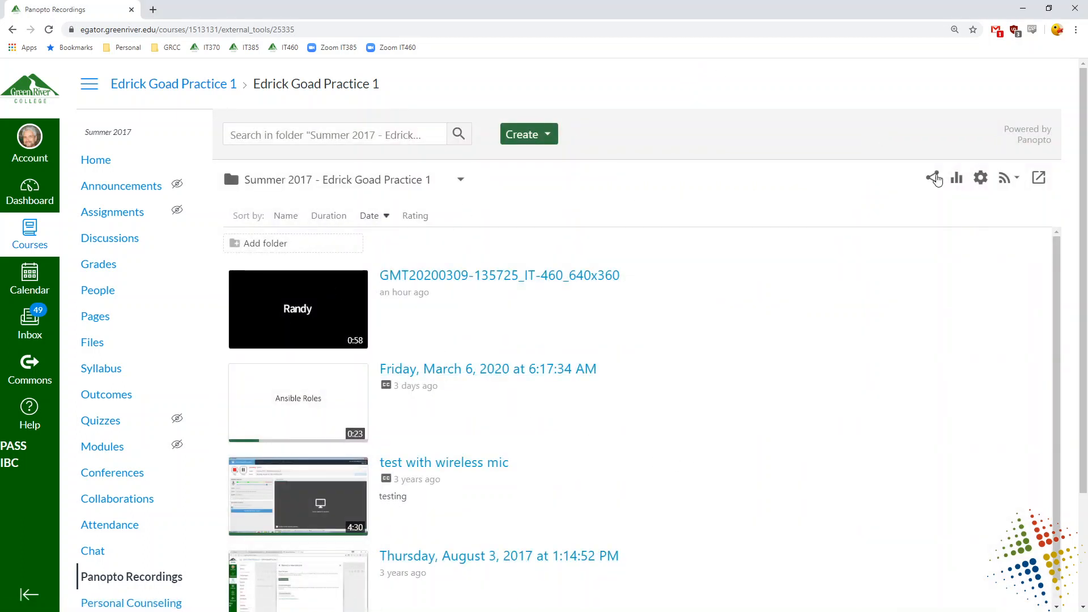
pyautogui.click(50, 30)
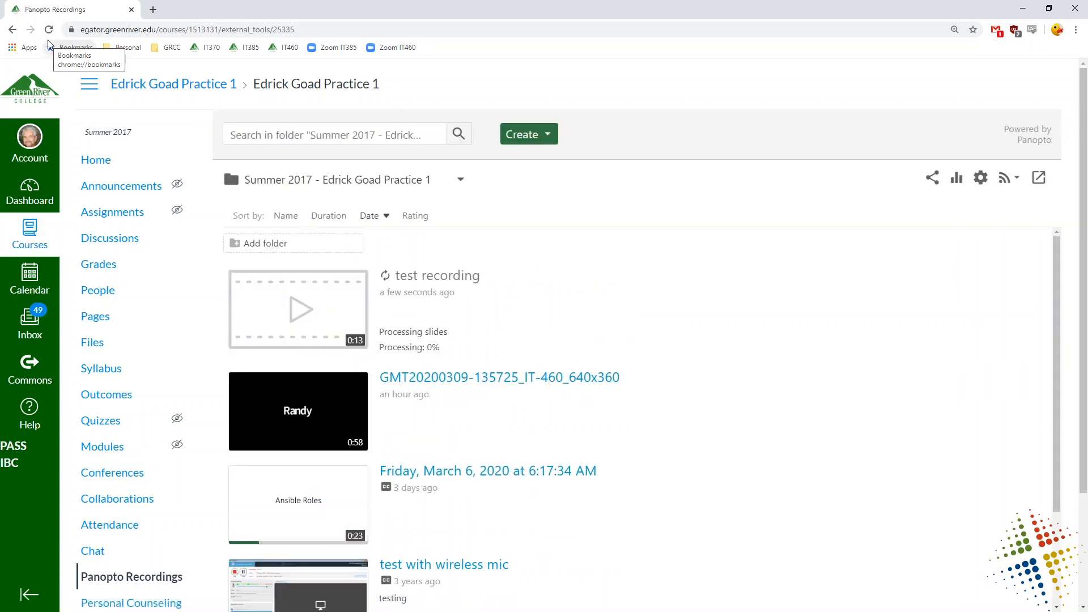
pyautogui.moveTo(279, 334)
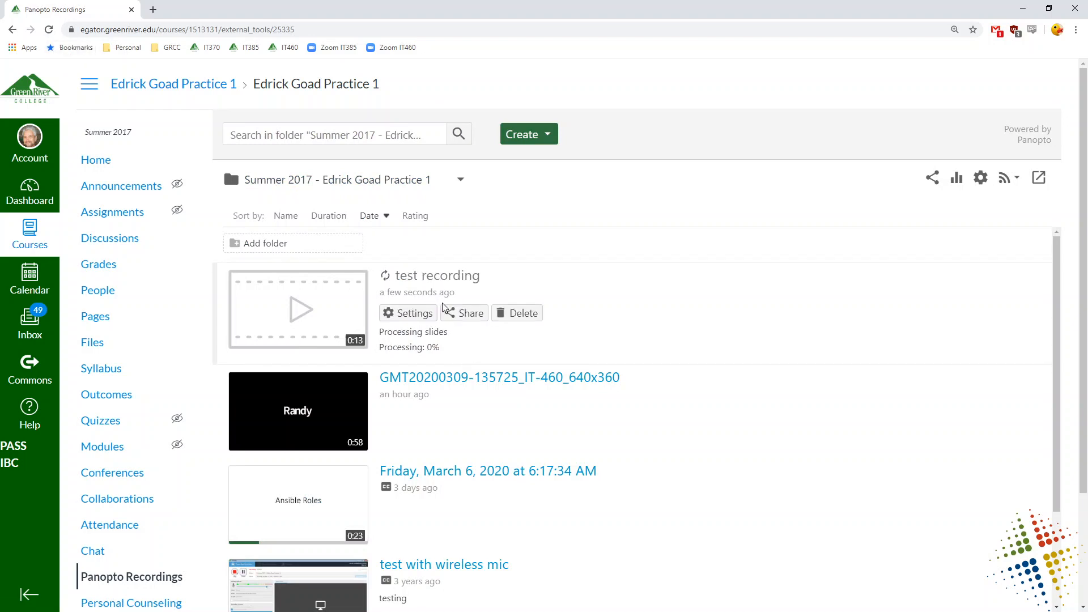
pyautogui.moveTo(398, 350); pyautogui.dragTo(459, 353)
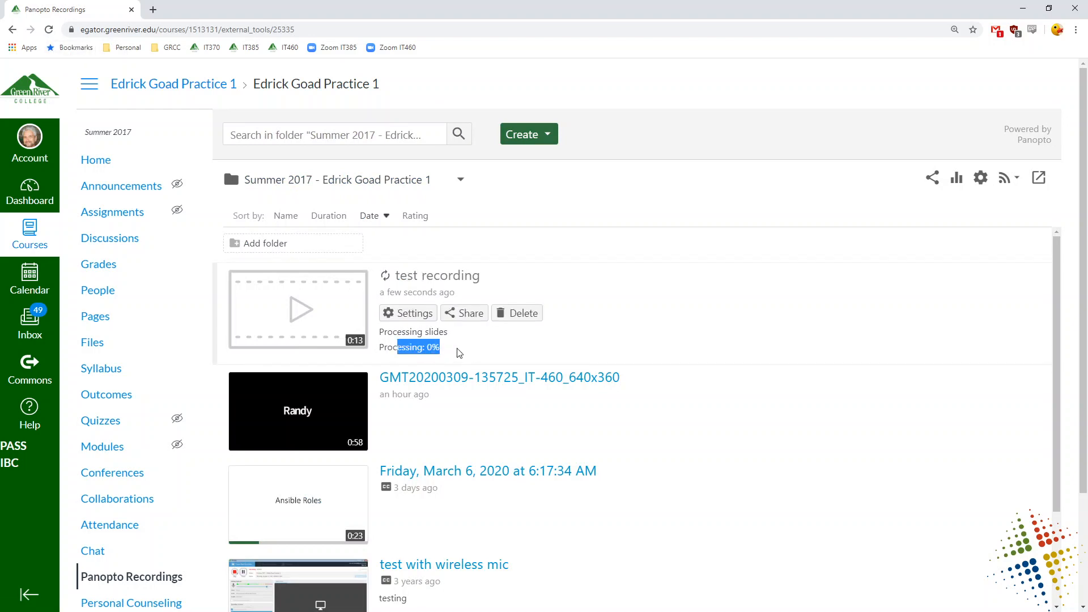